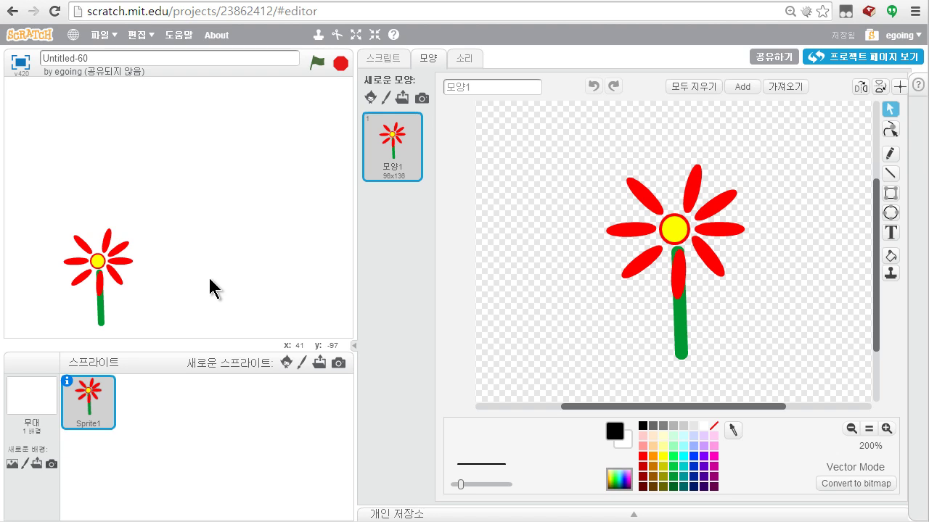
Duplicate the large flower sprite and place the copy directly beside the original on the stage
{"action": "right_click", "coordinate": [101, 260]}
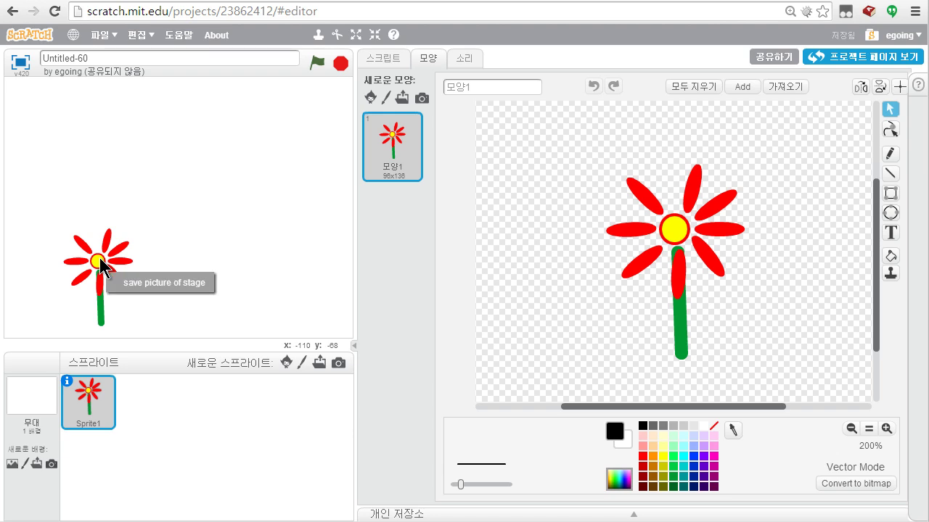
{"action": "right_click", "coordinate": [85, 410]}
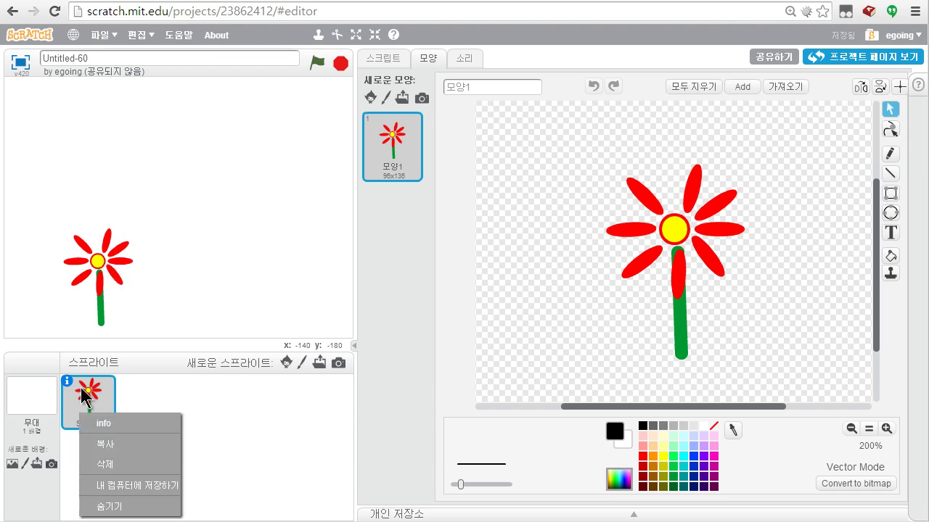
{"action": "left_click", "coordinate": [114, 448]}
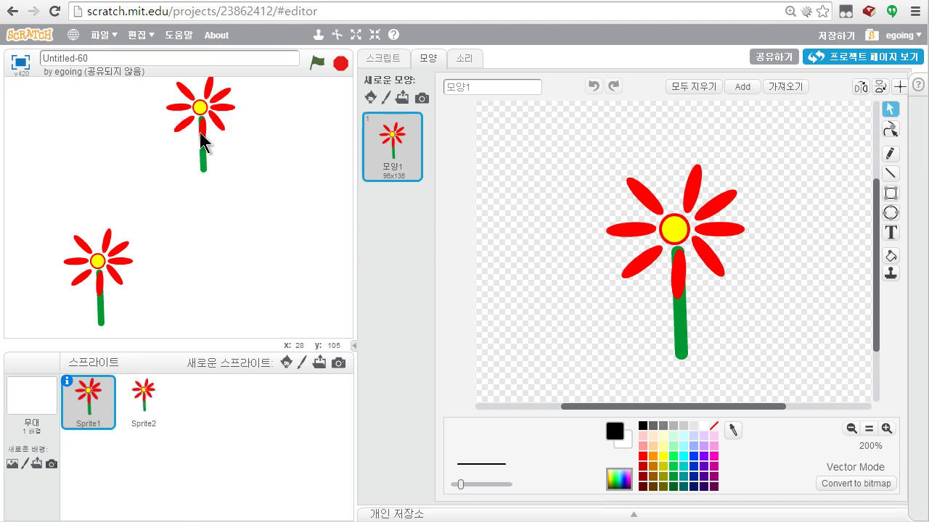
{"action": "left_click", "coordinate": [166, 297]}
{"action": "left_click", "coordinate": [143, 399]}
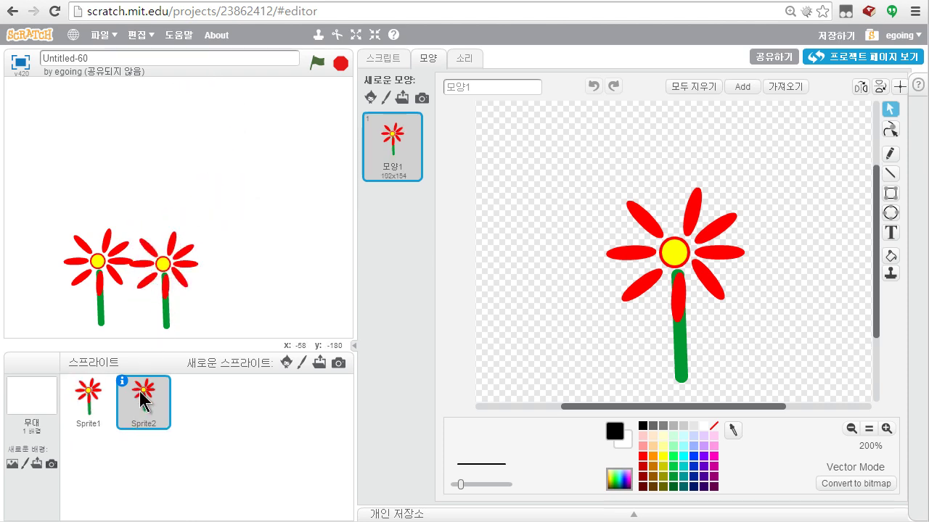
Duplicate Sprite2 and place the new flower as the third one in the row on the stage
{"action": "right_click", "coordinate": [142, 399]}
{"action": "left_click", "coordinate": [202, 438]}
{"action": "left_click", "coordinate": [114, 327]}
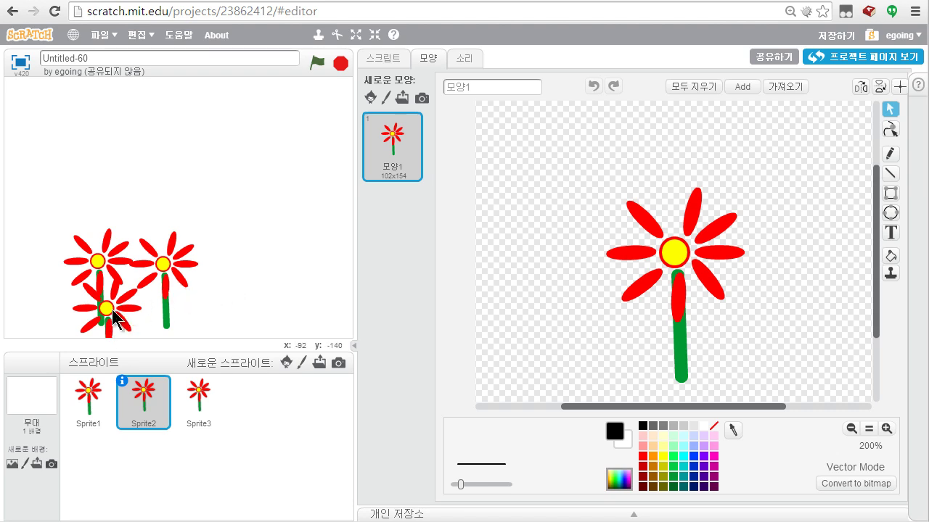
{"action": "left_click_drag", "start_coordinate": [115, 317], "coordinate": [211, 296]}
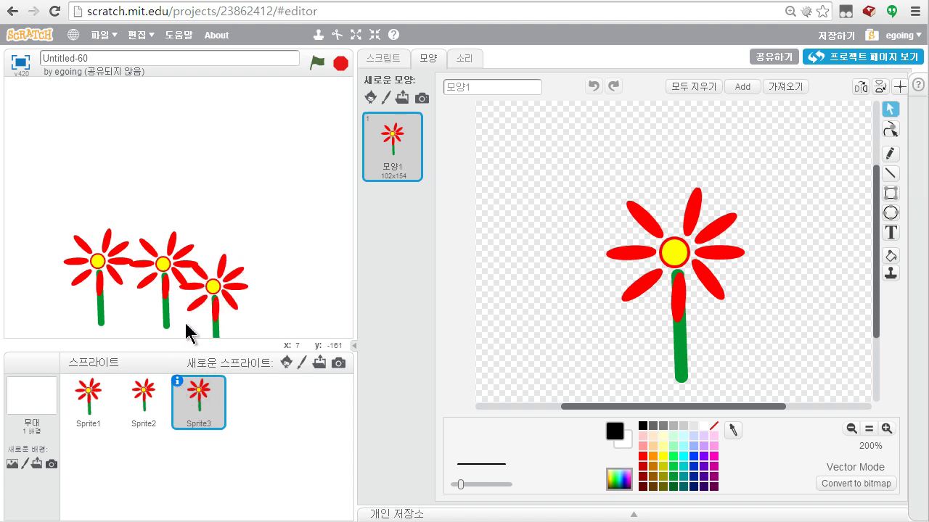
Duplicate Sprite3 and place the new flower at the far right end of the flower row
{"action": "left_click", "coordinate": [151, 402]}
{"action": "right_click", "coordinate": [211, 401]}
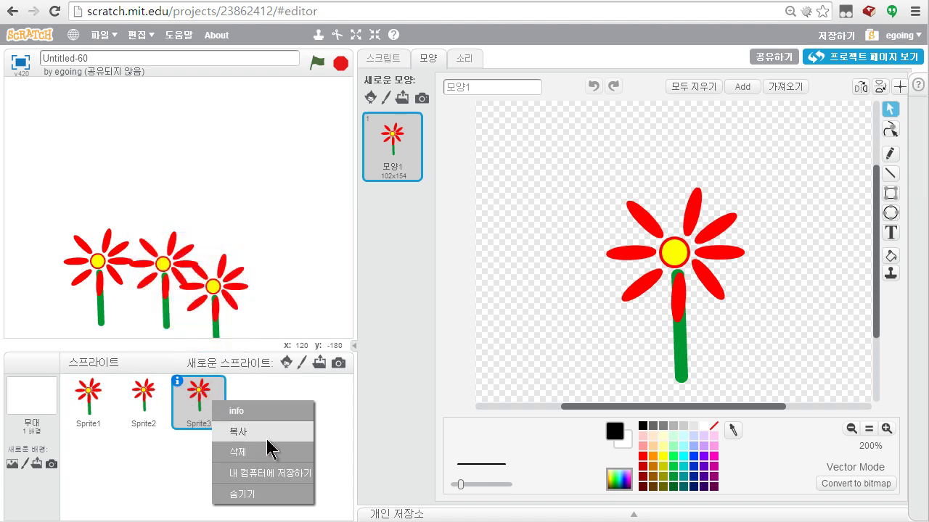
{"action": "left_click", "coordinate": [239, 432]}
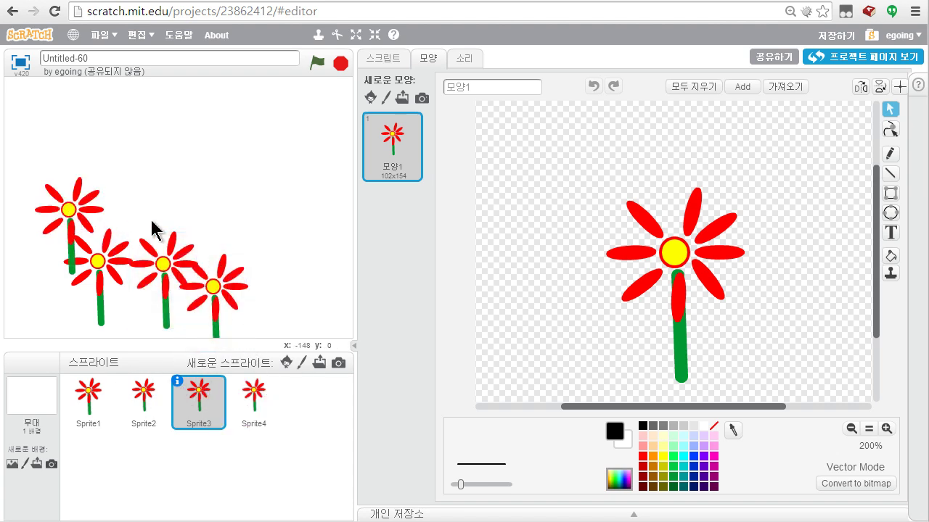
{"action": "left_click", "coordinate": [281, 283]}
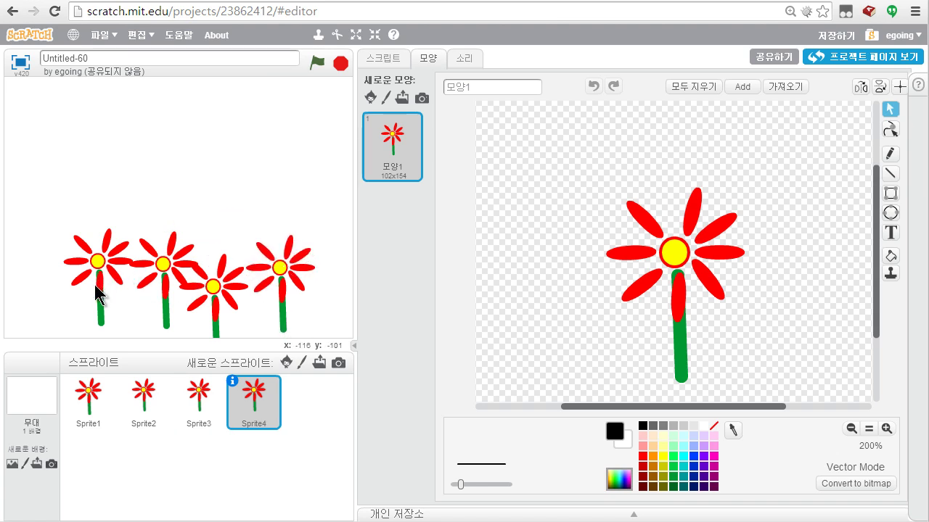
Move Sprite1 slightly down the stage, scale its whole flower drawing to about 50x71, and recentre it on the costume canvas
{"action": "left_click_drag", "start_coordinate": [102, 266], "coordinate": [103, 283]}
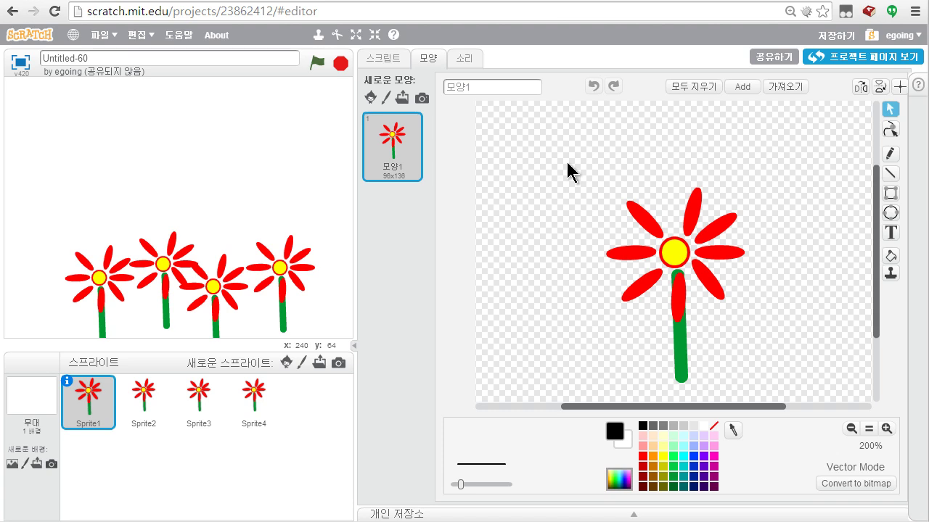
{"action": "left_click_drag", "start_coordinate": [566, 161], "coordinate": [775, 396]}
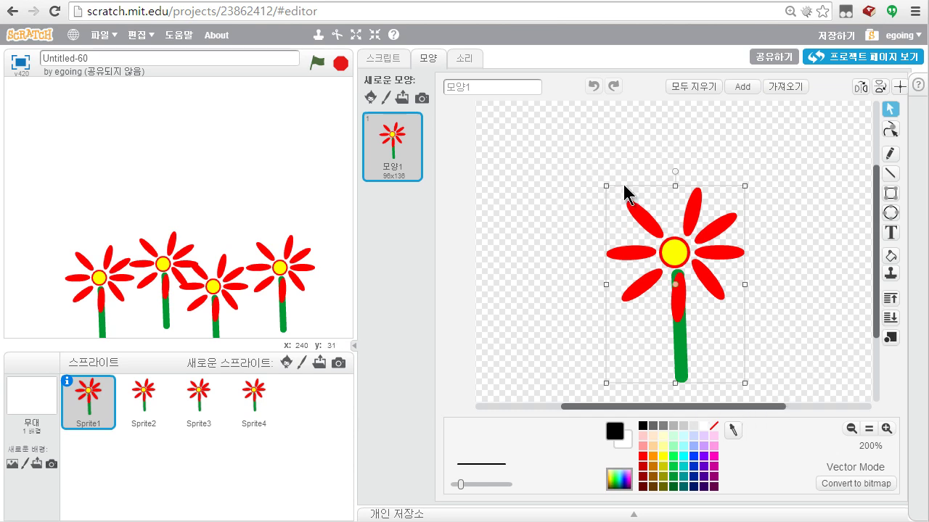
{"action": "left_click_drag", "start_coordinate": [606, 186], "coordinate": [630, 193]}
{"action": "left_click_drag", "start_coordinate": [624, 146], "coordinate": [671, 277]}
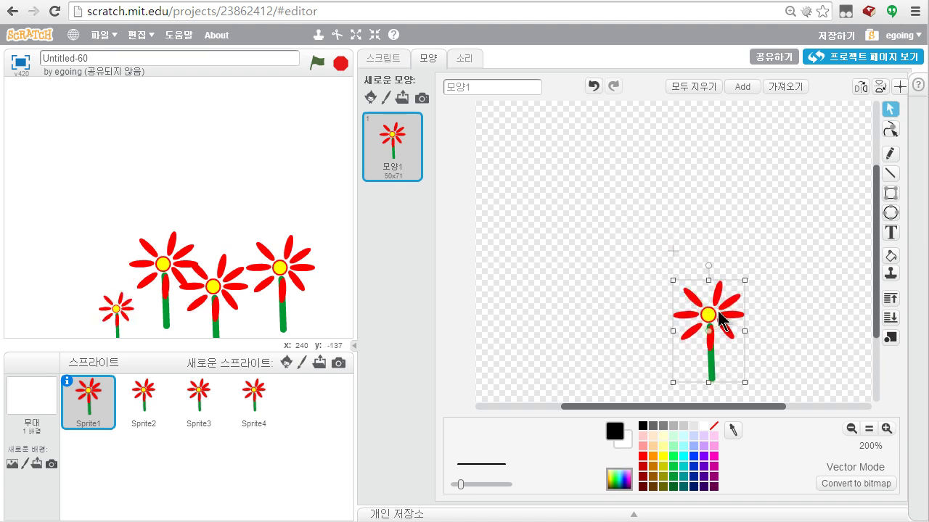
{"action": "left_click_drag", "start_coordinate": [708, 316], "coordinate": [674, 255]}
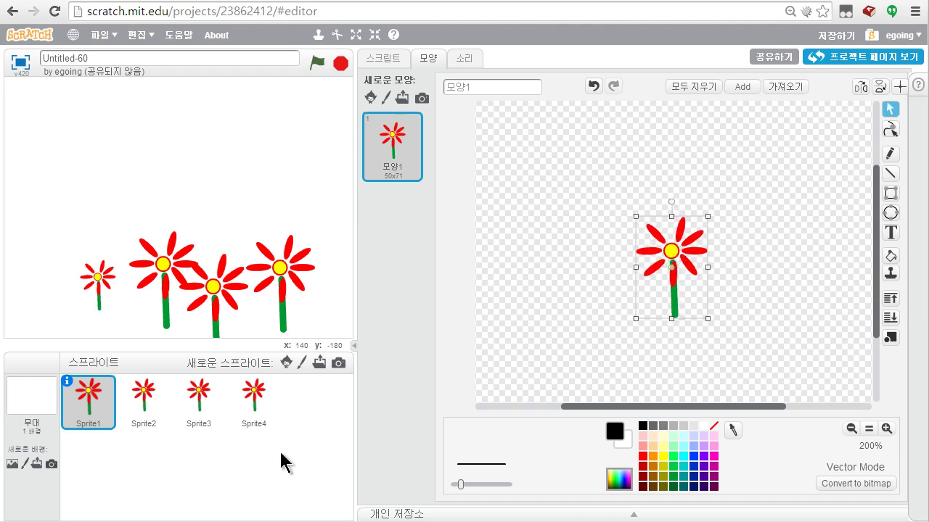
Delete the three large flower copies Sprite2, Sprite3 and Sprite4, keeping only the small Sprite1
{"action": "left_click", "coordinate": [144, 398]}
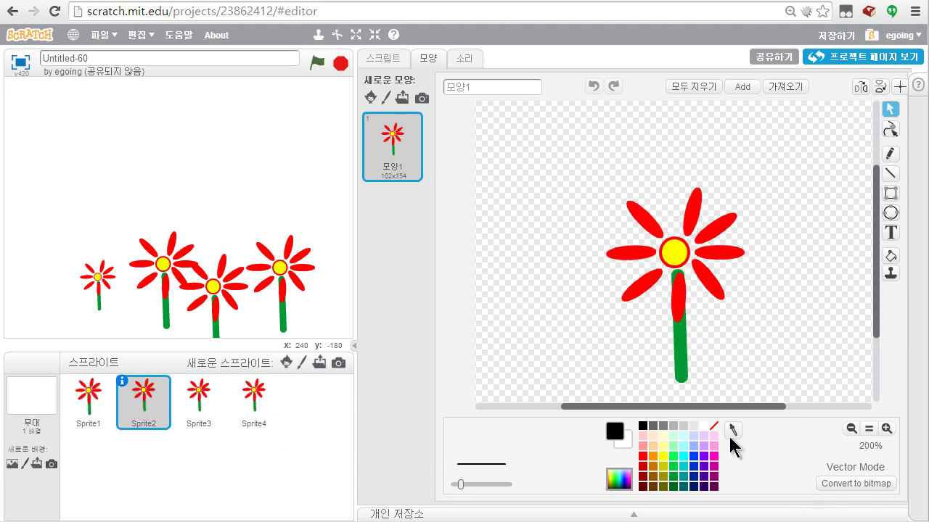
{"action": "right_click", "coordinate": [164, 412]}
{"action": "left_click", "coordinate": [211, 464]}
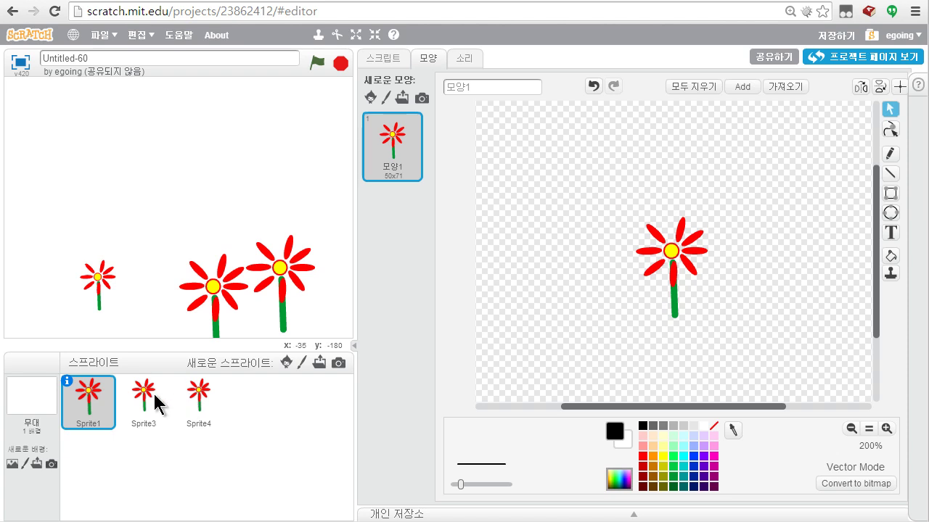
{"action": "right_click", "coordinate": [160, 404]}
{"action": "left_click", "coordinate": [196, 463]}
{"action": "right_click", "coordinate": [145, 411]}
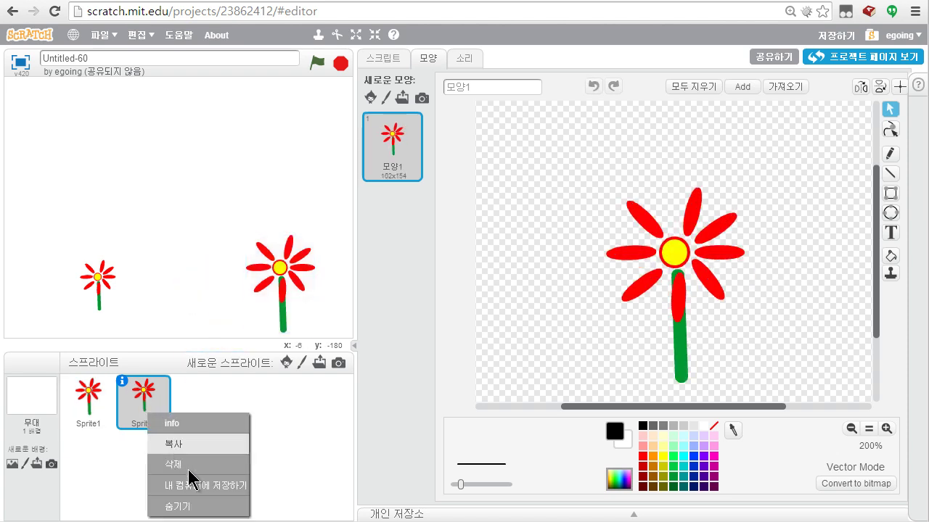
{"action": "left_click", "coordinate": [190, 465]}
Create two copies of the small flower sprite and line them up to the right of the original
{"action": "right_click", "coordinate": [85, 417]}
{"action": "left_click", "coordinate": [138, 443]}
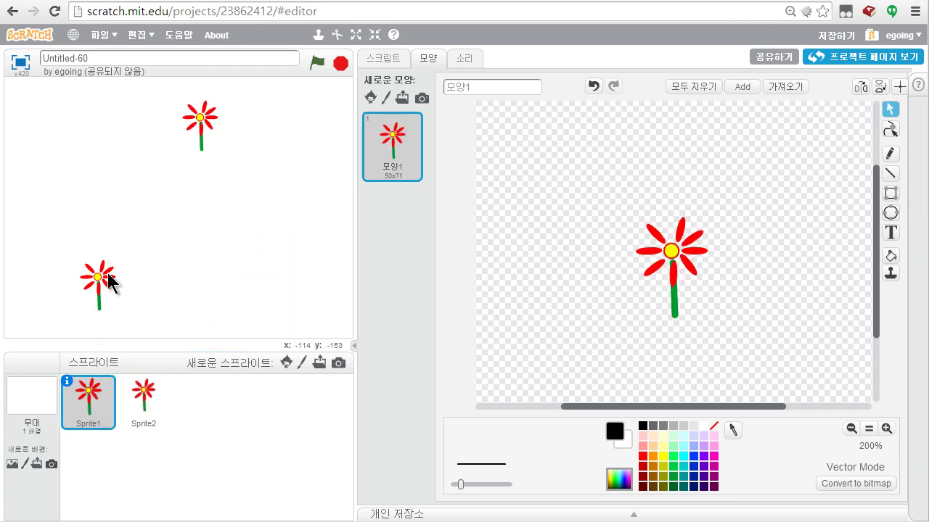
{"action": "left_click_drag", "start_coordinate": [208, 137], "coordinate": [133, 317]}
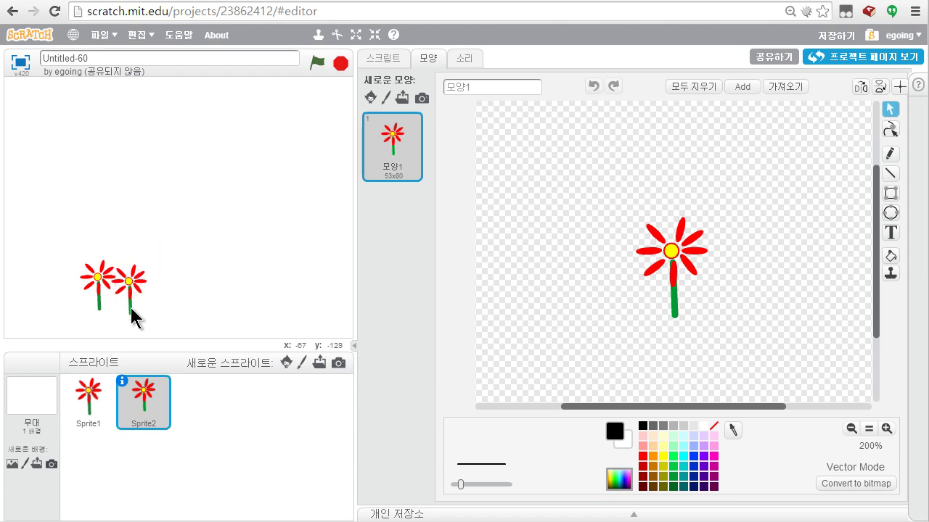
{"action": "right_click", "coordinate": [162, 420]}
{"action": "left_click", "coordinate": [199, 444]}
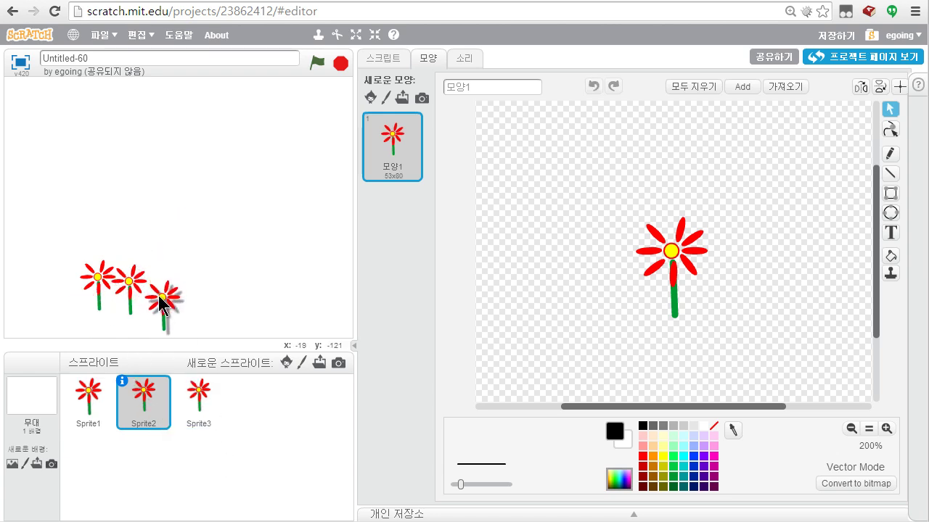
{"action": "left_click", "coordinate": [159, 302]}
Duplicate Sprite3 and its resulting copy, placing the two new flowers further right to extend the row
{"action": "right_click", "coordinate": [204, 399]}
{"action": "left_click", "coordinate": [240, 430]}
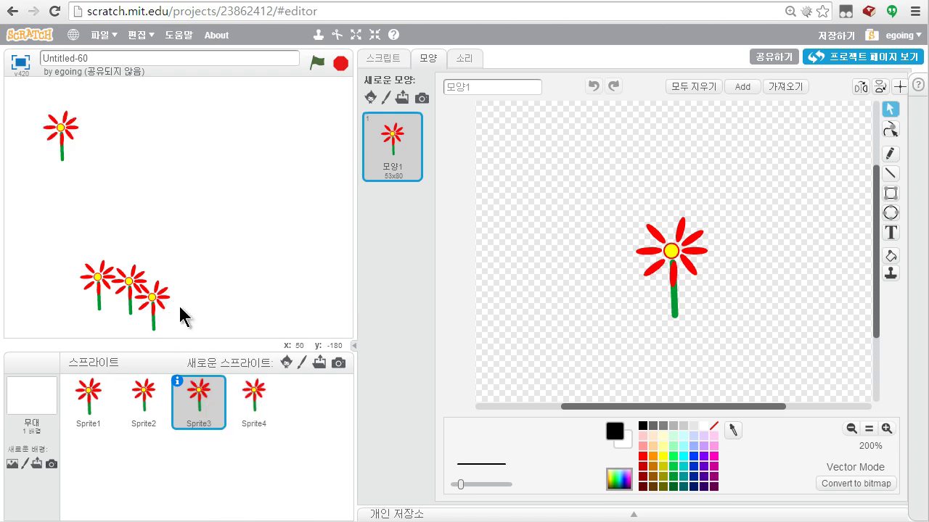
{"action": "left_click", "coordinate": [193, 298]}
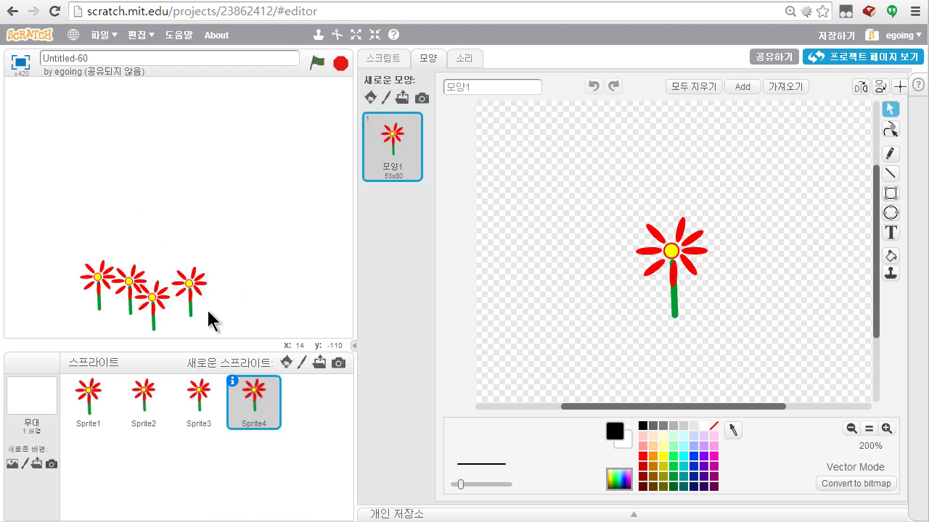
{"action": "right_click", "coordinate": [262, 413]}
{"action": "left_click", "coordinate": [319, 441]}
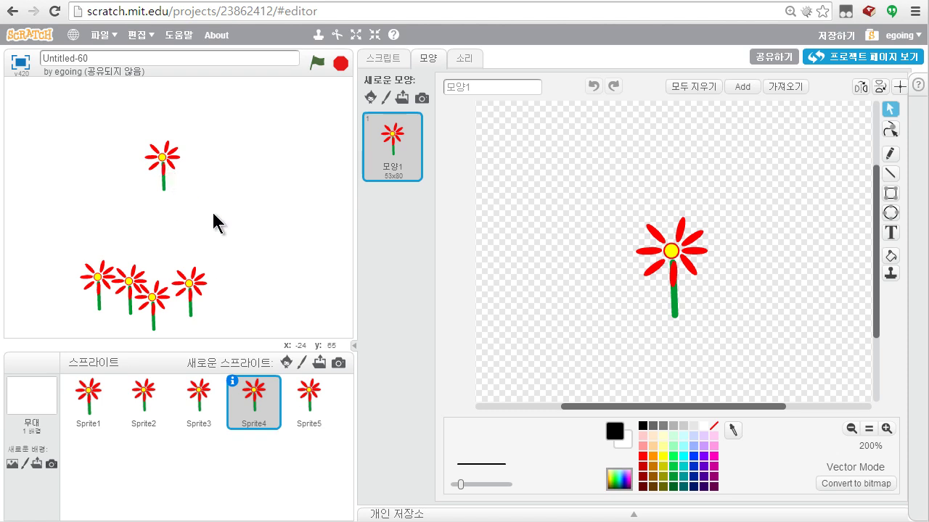
{"action": "left_click", "coordinate": [225, 293]}
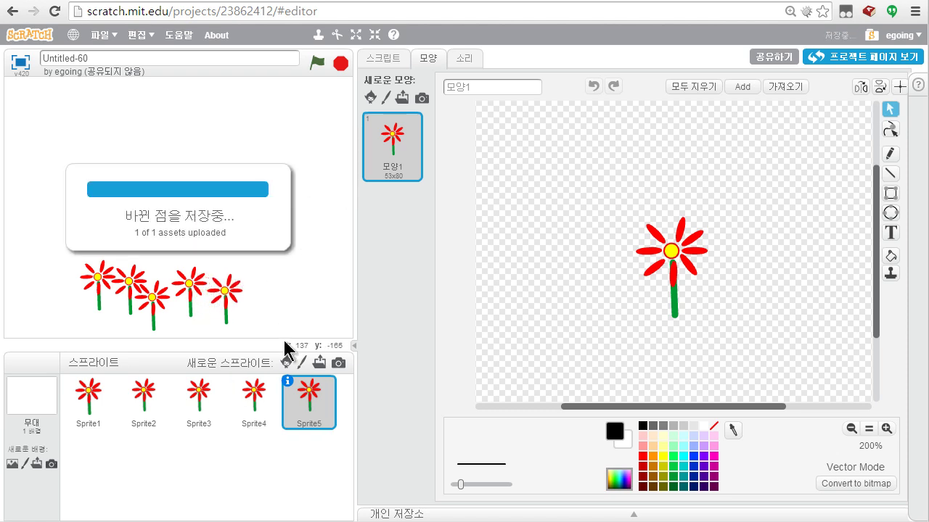
Duplicate Sprite5 and place the sixth flower at the right end of the row
{"action": "right_click", "coordinate": [316, 413]}
{"action": "left_click", "coordinate": [392, 443]}
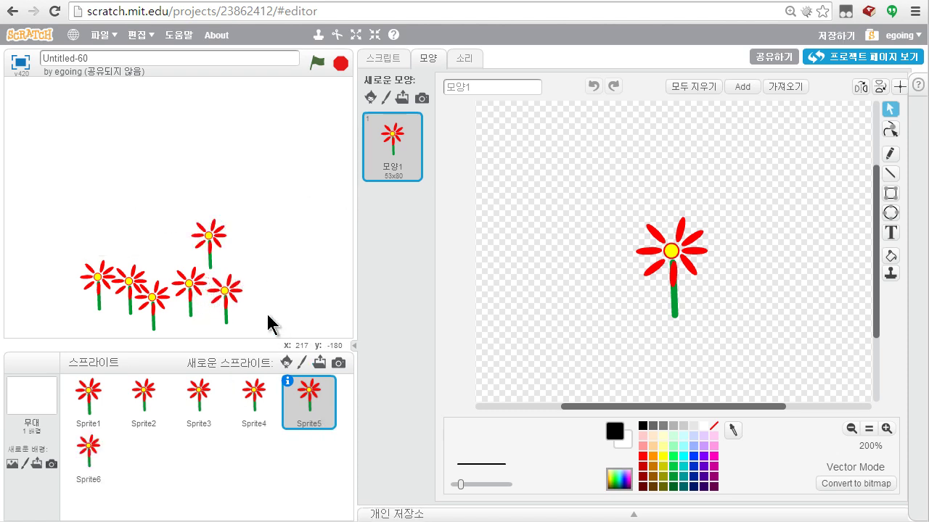
{"action": "left_click", "coordinate": [204, 235]}
{"action": "left_click_drag", "start_coordinate": [210, 243], "coordinate": [259, 290]}
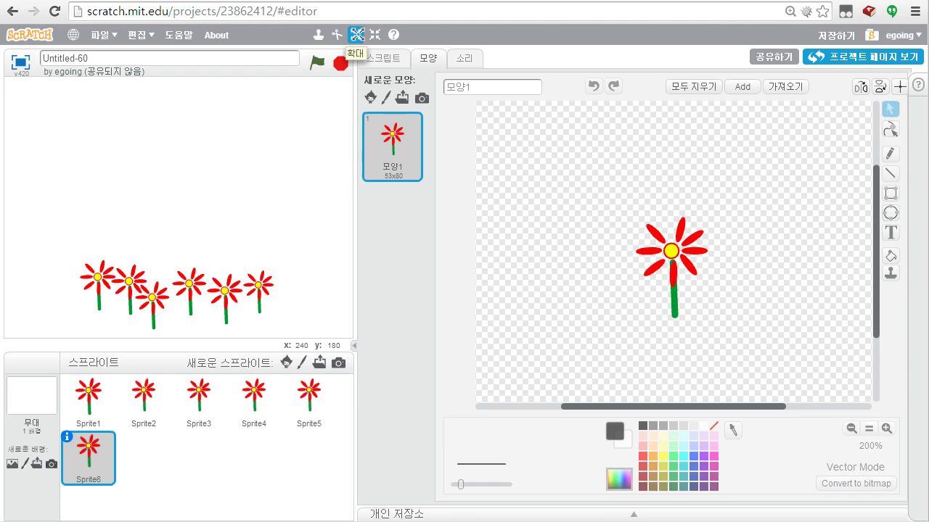
Enlarge the second flower, Sprite2, on the stage with the Grow tool until it stands out from its neighbours
{"action": "left_click", "coordinate": [131, 288]}
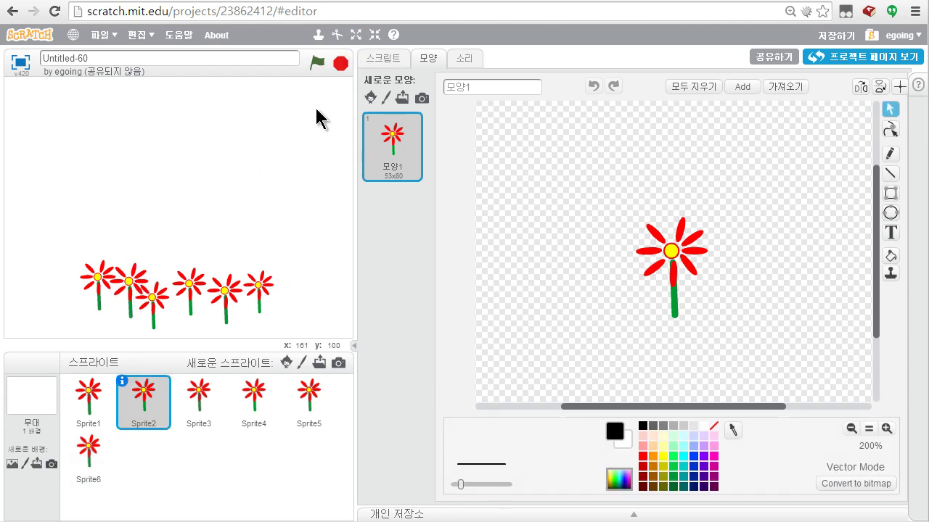
{"action": "left_click", "coordinate": [355, 35]}
{"action": "left_click", "coordinate": [133, 284]}
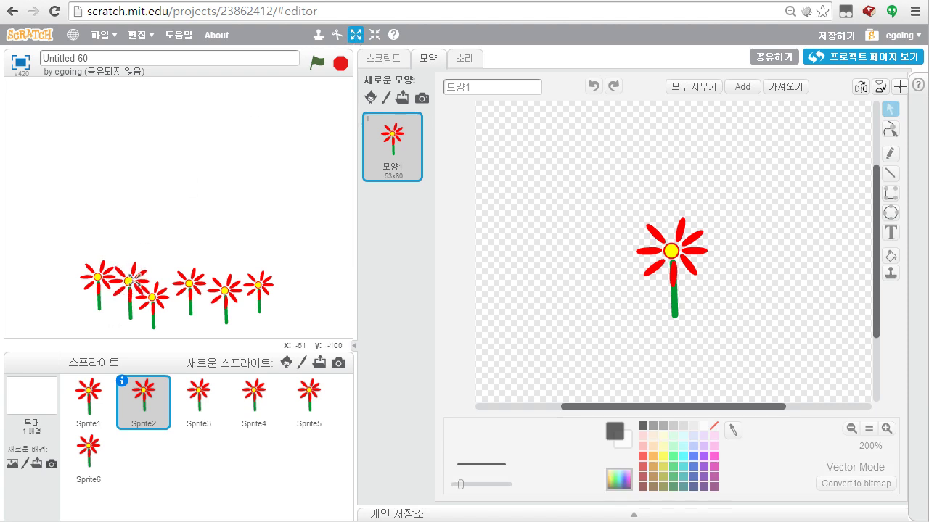
{"action": "left_click", "coordinate": [134, 281]}
{"action": "left_click", "coordinate": [213, 242]}
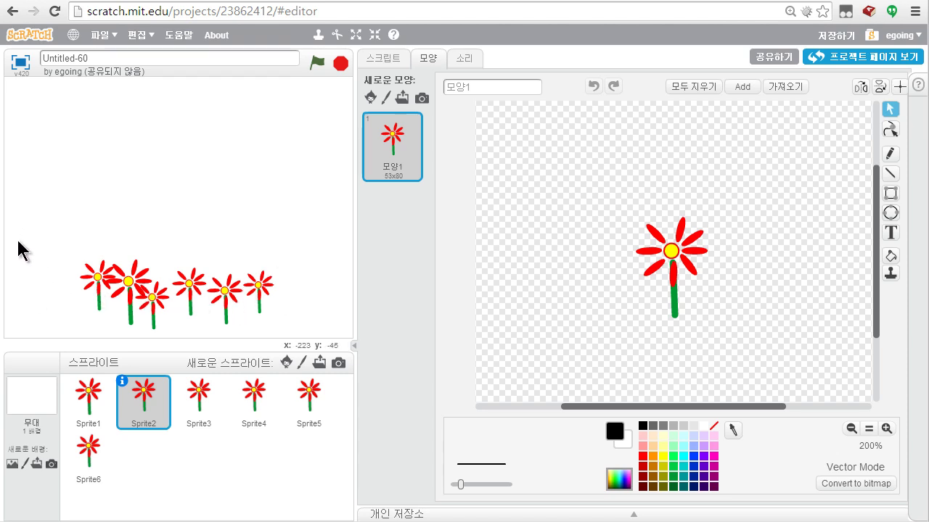
Add a new blank backdrop to the stage and convert it to vector mode
{"action": "left_click", "coordinate": [35, 410]}
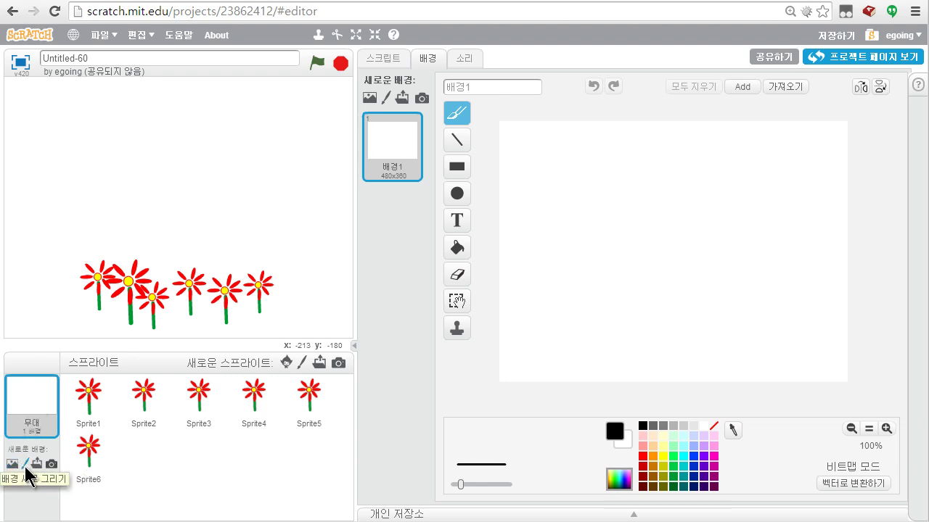
{"action": "left_click", "coordinate": [25, 466]}
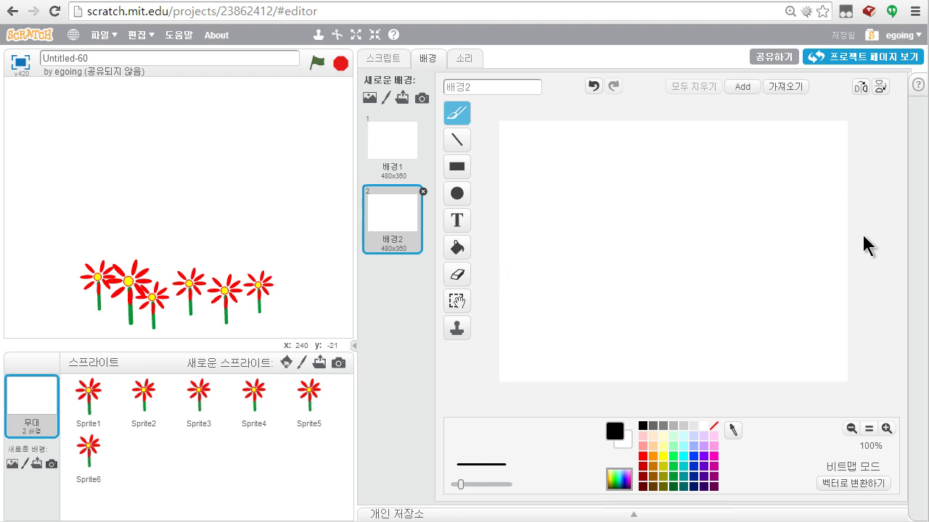
{"action": "left_click", "coordinate": [850, 484]}
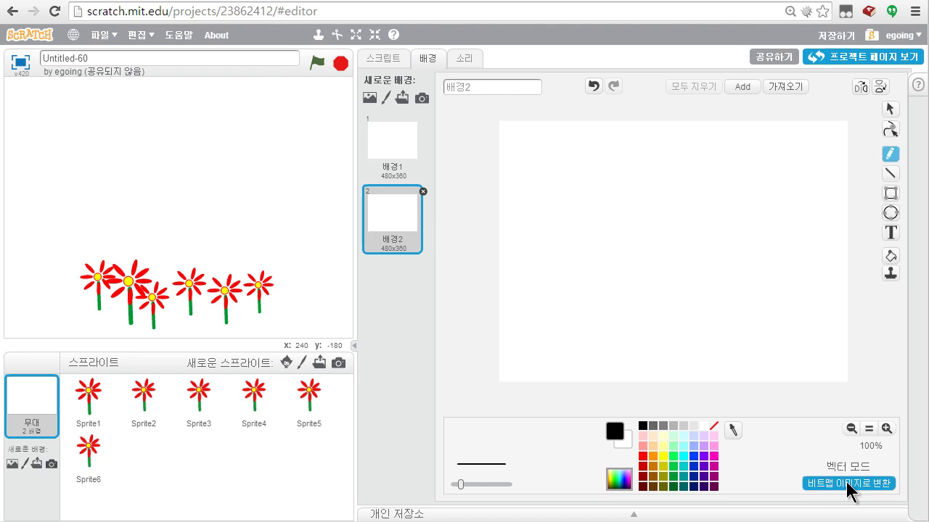
Draw a nearly horizontal black line across the full width of the new backdrop, just below its middle
{"action": "left_click", "coordinate": [891, 181]}
{"action": "mouse_move", "coordinate": [501, 280]}
{"action": "left_mouse_down"}
{"action": "mouse_move", "coordinate": [864, 282]}
{"action": "mouse_move", "coordinate": [862, 273]}
{"action": "left_mouse_up"}
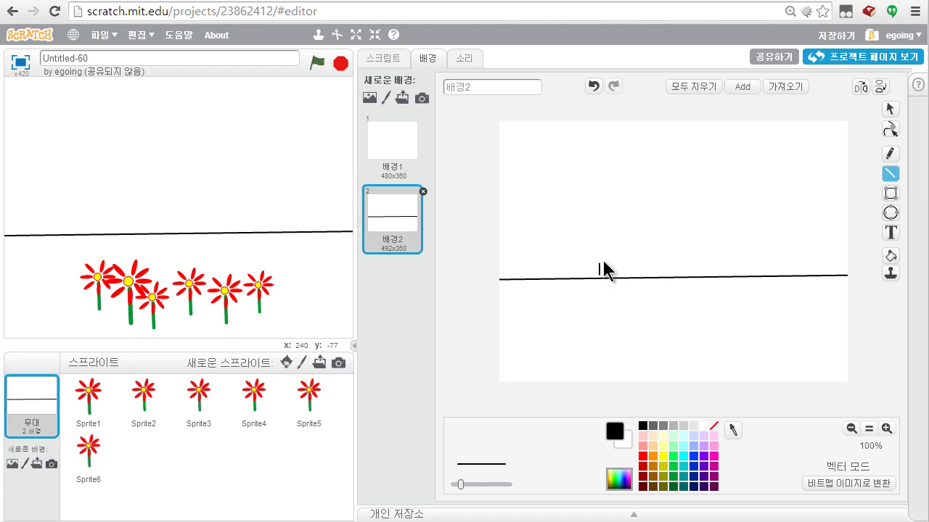
{"action": "key", "text": "ctrl+z"}
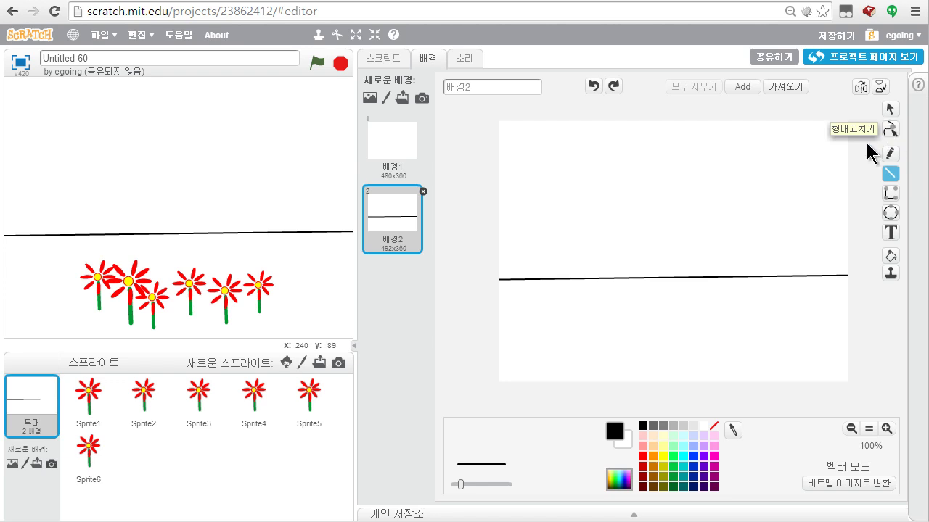
Bend the backdrop's horizon line slightly at a point about a third of the way along with the Reshape tool
{"action": "left_click", "coordinate": [889, 131]}
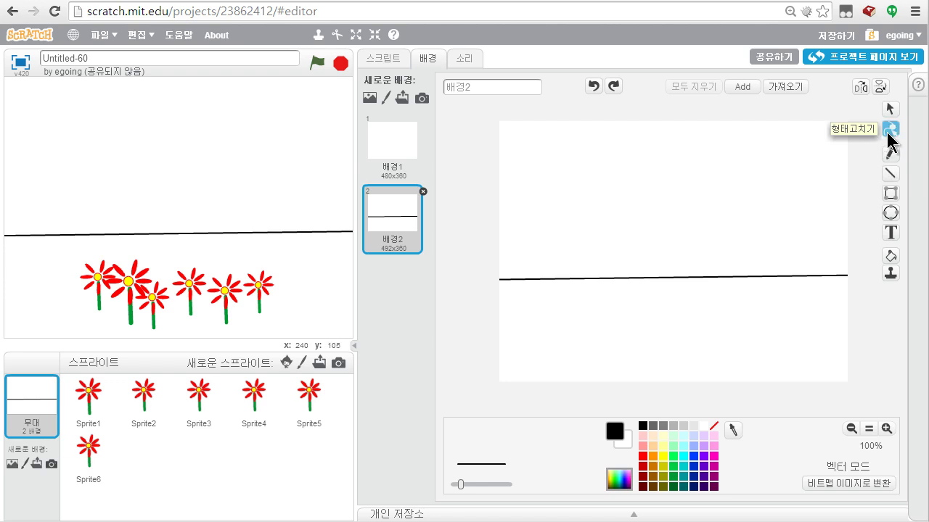
{"action": "left_click", "coordinate": [610, 279]}
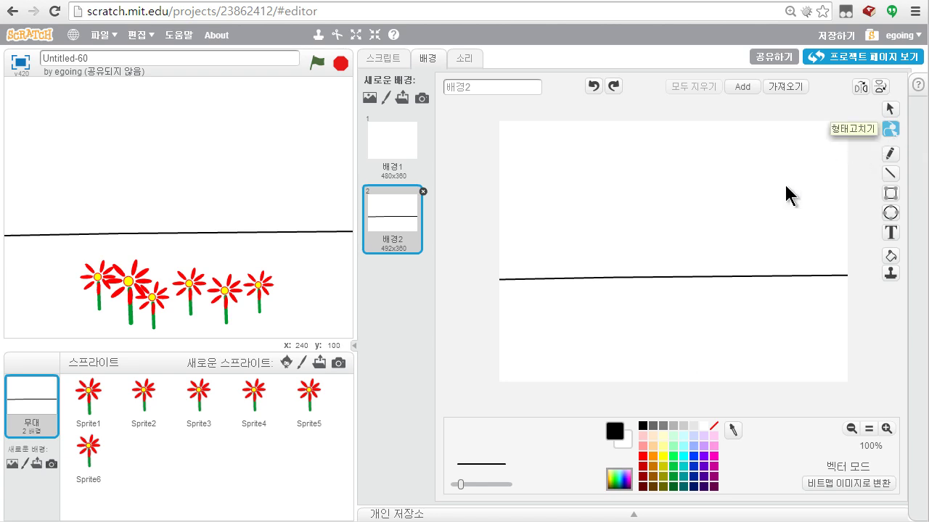
Pull the horizon line's bend point up with the Reshape tool to form a tall mountain-like peak
{"action": "left_click", "coordinate": [597, 278]}
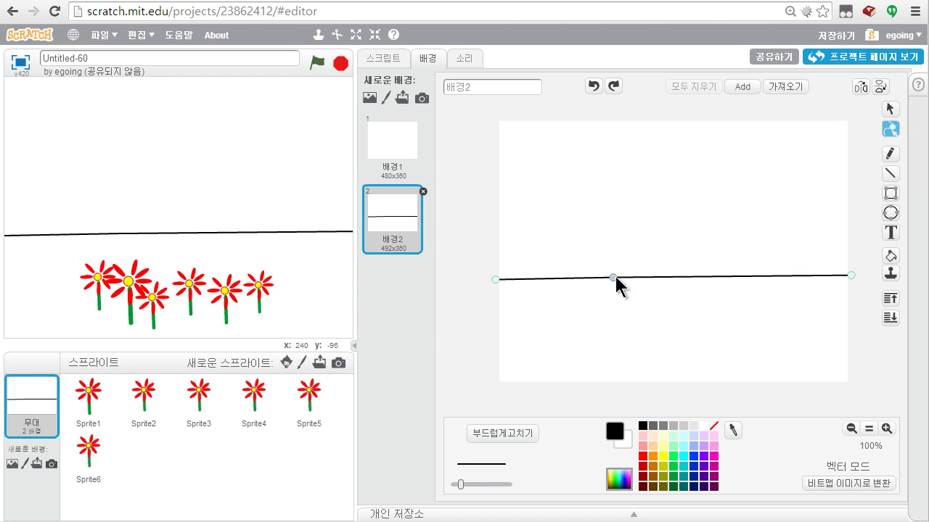
{"action": "left_click_drag", "start_coordinate": [615, 277], "coordinate": [622, 194]}
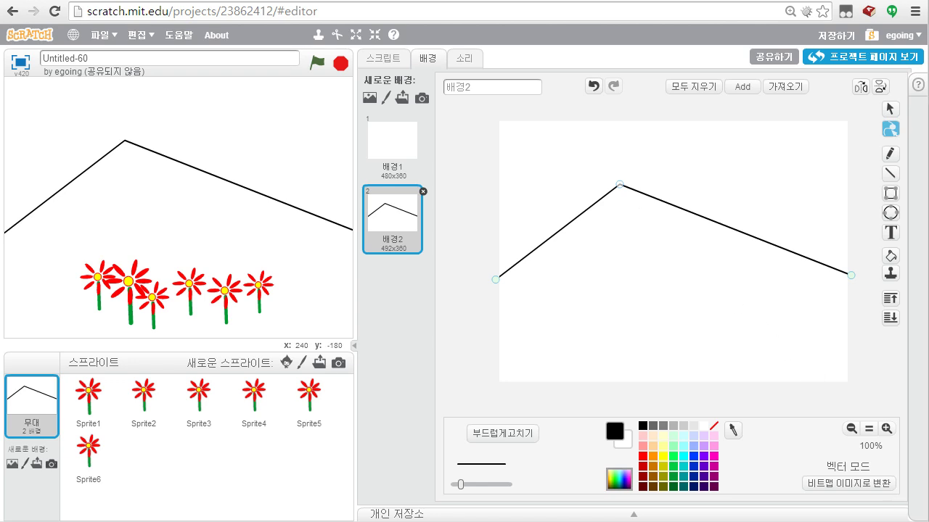
{"action": "key", "text": "ctrl+z"}
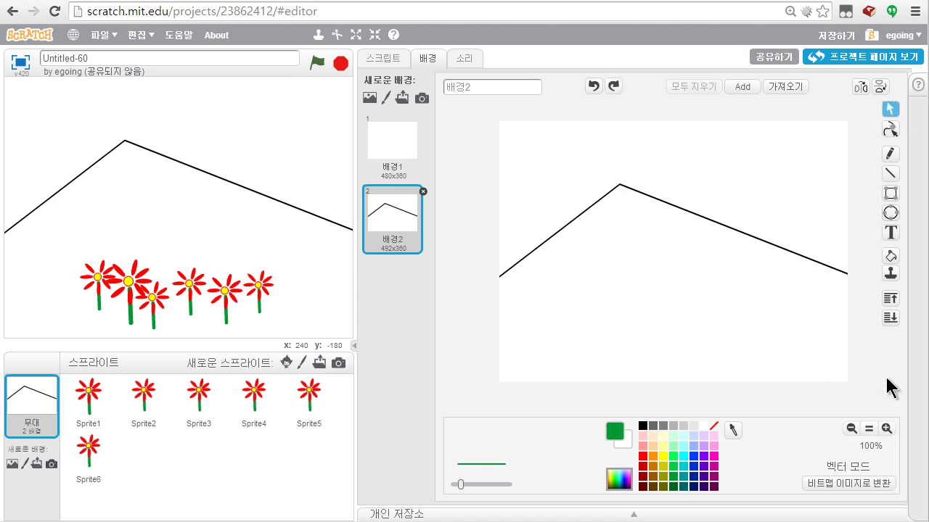
Draw a green rectangle beneath the peaked line, try filling it with solid green, and undo the rectangle
{"action": "left_click", "coordinate": [895, 254]}
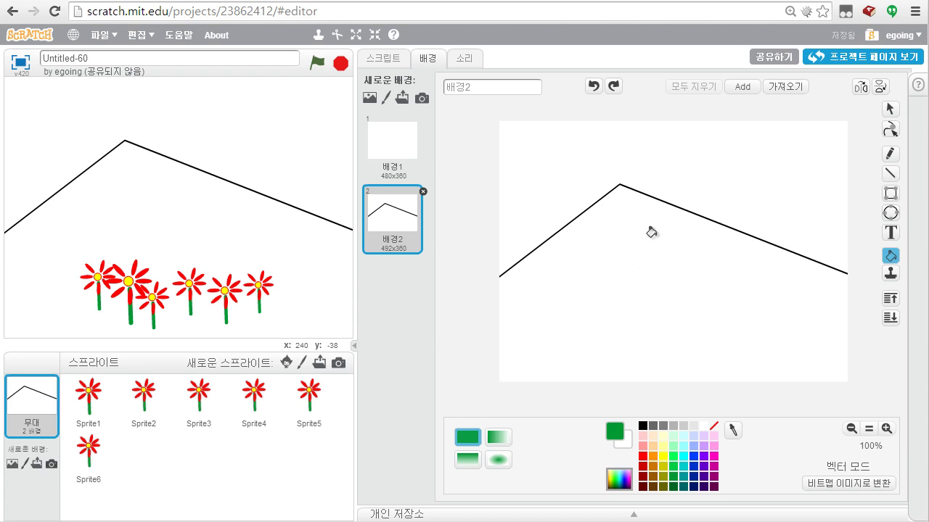
{"action": "left_click", "coordinate": [890, 193]}
{"action": "left_click_drag", "start_coordinate": [602, 261], "coordinate": [678, 317]}
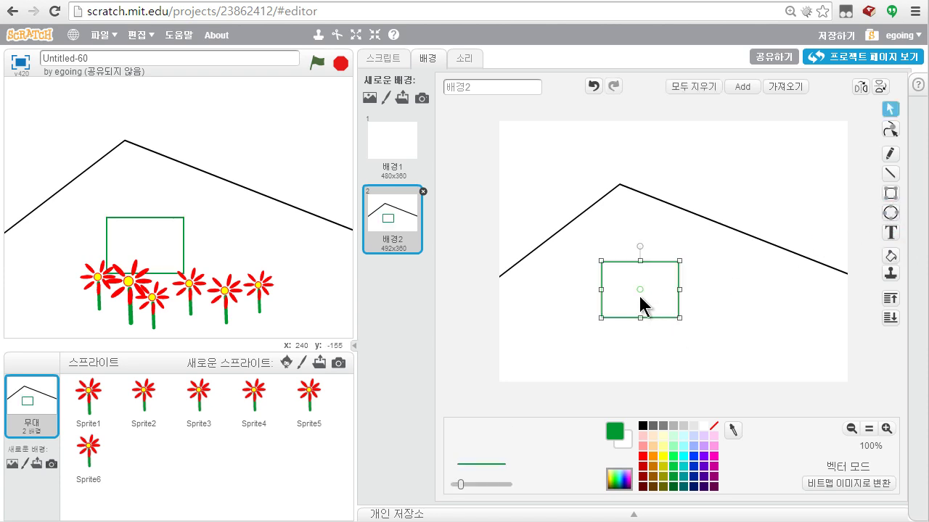
{"action": "left_click", "coordinate": [891, 255]}
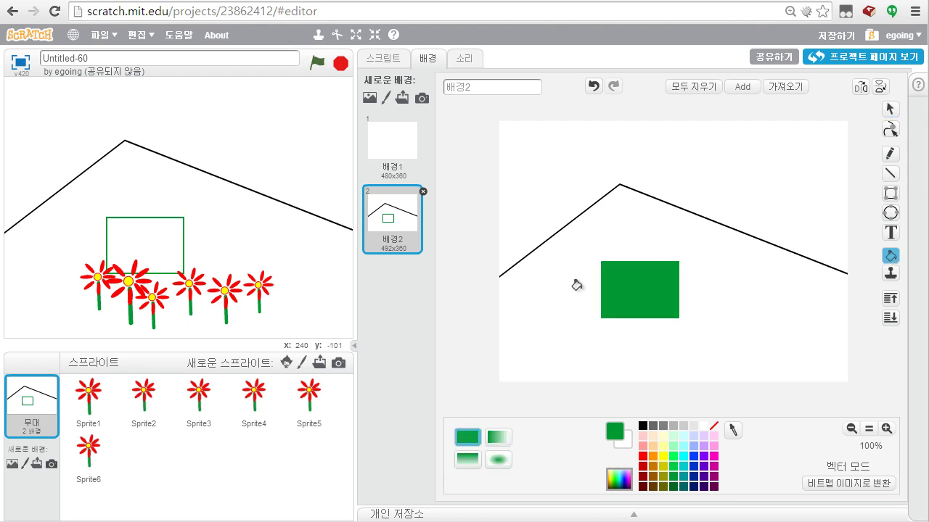
{"action": "left_click", "coordinate": [616, 286]}
{"action": "key", "text": "ctrl+z"}
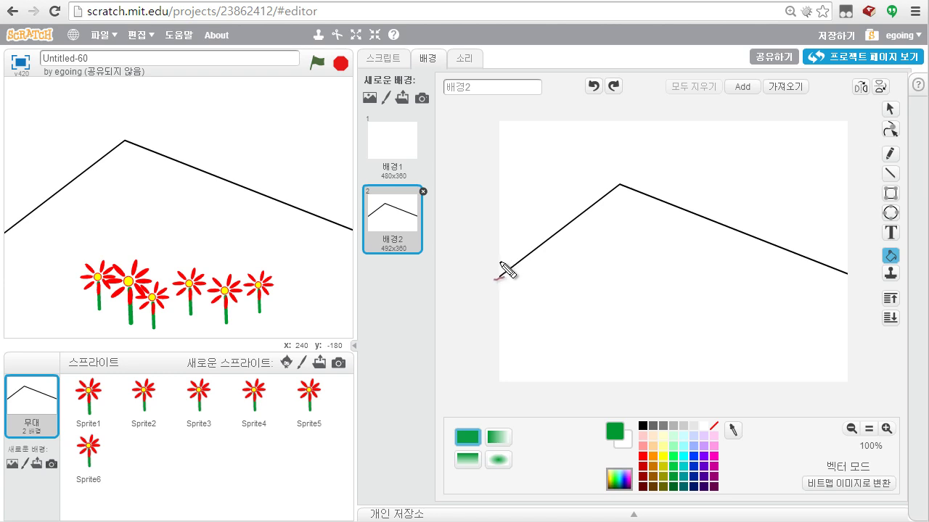
{"action": "mouse_move", "coordinate": [499, 261]}
{"action": "left_mouse_down"}
{"action": "mouse_move", "coordinate": [489, 288]}
{"action": "mouse_move", "coordinate": [635, 206]}
{"action": "mouse_move", "coordinate": [713, 256]}
{"action": "mouse_move", "coordinate": [834, 305]}
{"action": "mouse_move", "coordinate": [860, 274]}
{"action": "mouse_move", "coordinate": [667, 155]}
{"action": "mouse_move", "coordinate": [577, 182]}
{"action": "mouse_move", "coordinate": [508, 262]}
{"action": "mouse_move", "coordinate": [495, 258]}
{"action": "left_mouse_up"}
{"action": "mouse_move", "coordinate": [493, 308]}
{"action": "left_mouse_down"}
{"action": "mouse_move", "coordinate": [499, 401]}
{"action": "mouse_move", "coordinate": [754, 417]}
{"action": "mouse_move", "coordinate": [837, 403]}
{"action": "mouse_move", "coordinate": [857, 336]}
{"action": "mouse_move", "coordinate": [829, 325]}
{"action": "mouse_move", "coordinate": [804, 387]}
{"action": "mouse_move", "coordinate": [577, 381]}
{"action": "mouse_move", "coordinate": [533, 344]}
{"action": "mouse_move", "coordinate": [516, 299]}
{"action": "mouse_move", "coordinate": [492, 310]}
{"action": "left_mouse_up"}
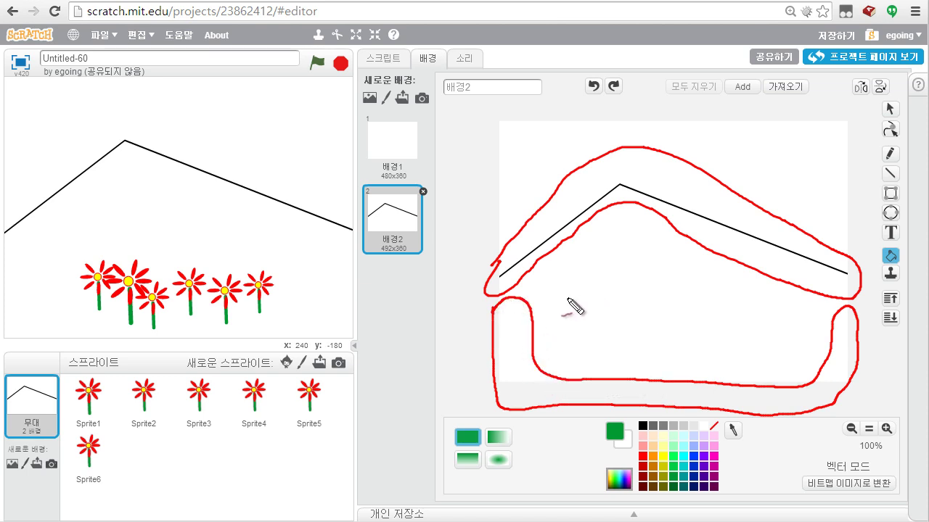
{"action": "key", "text": "ctrl+z"}
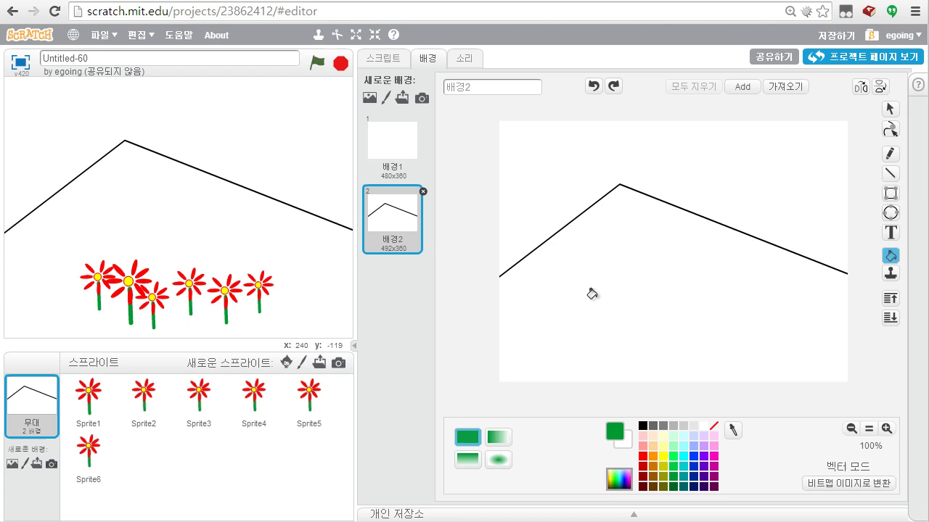
Select the black peaked line on the second backdrop and delete it
{"action": "left_click", "coordinate": [890, 109]}
{"action": "left_click", "coordinate": [651, 194]}
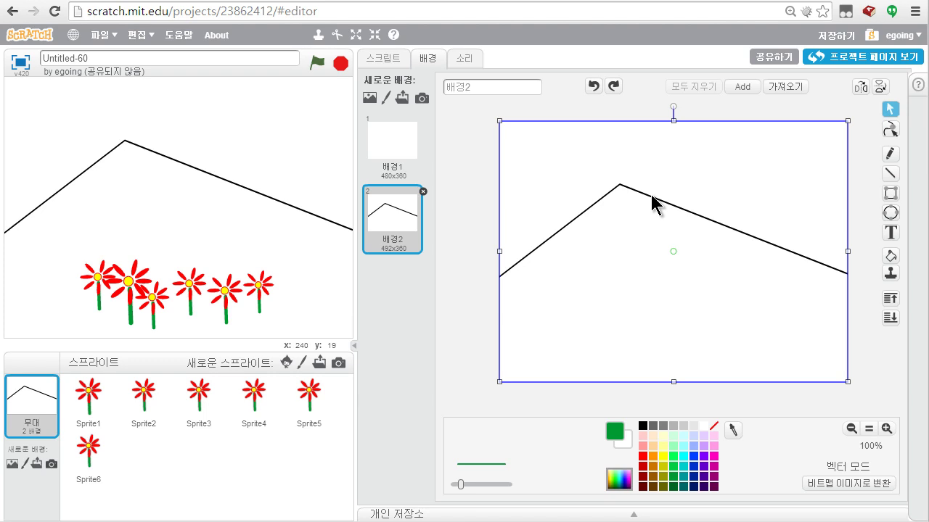
{"action": "left_click", "coordinate": [652, 196]}
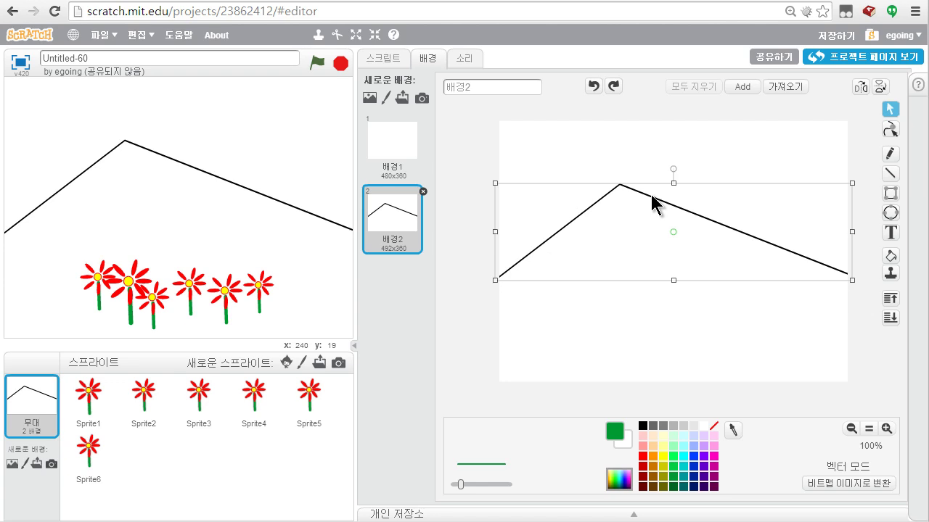
{"action": "key", "text": "Delete"}
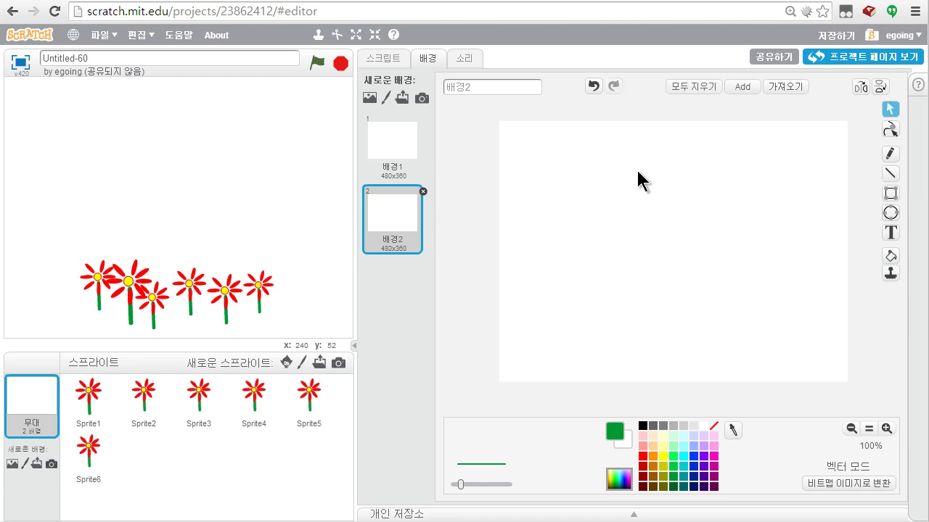
Switch to the Google image results for "delete key", examine the Delete key pictures, and return to the Scratch project
{"action": "key", "text": "ctrl+Tab"}
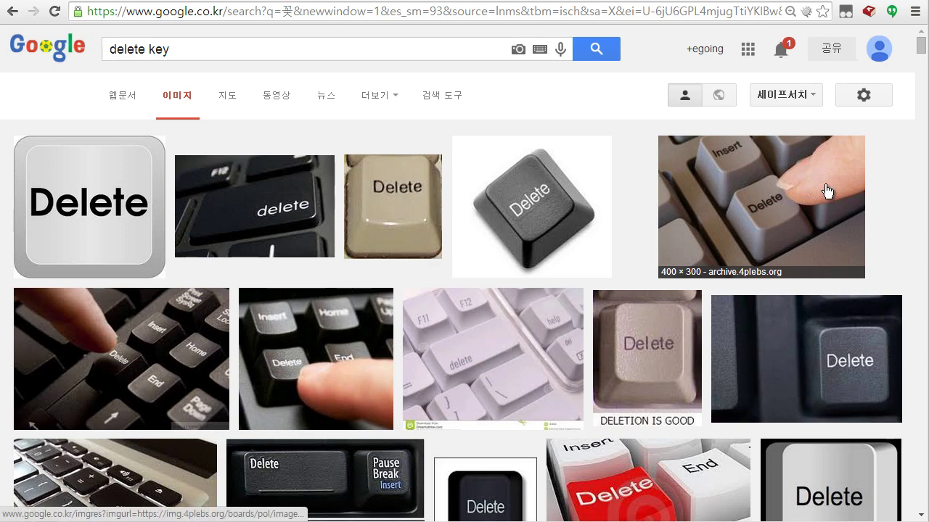
{"action": "scroll", "coordinate": [428, 256], "scroll_direction": "down", "scroll_amount": 2}
{"action": "scroll", "coordinate": [119, 146], "scroll_direction": "up", "scroll_amount": 1}
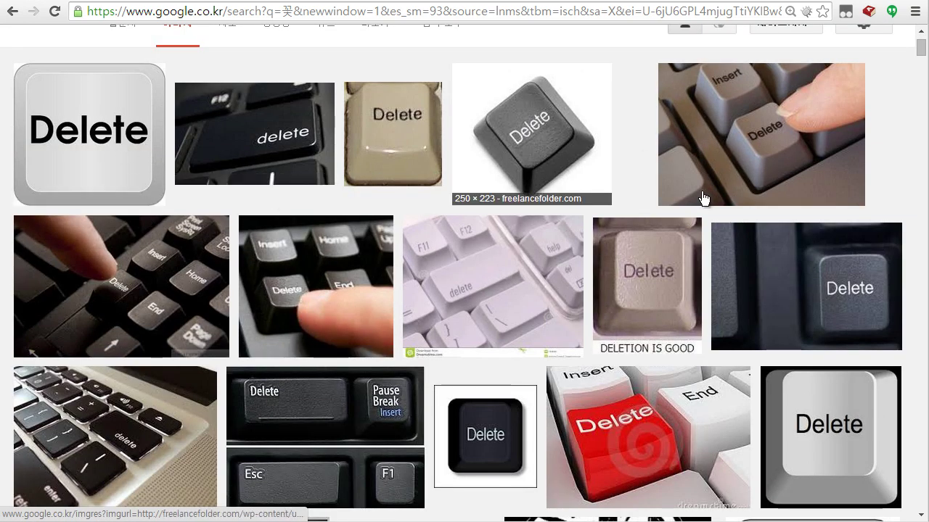
{"action": "scroll", "coordinate": [809, 374], "scroll_direction": "down", "scroll_amount": 4}
{"action": "scroll", "coordinate": [763, 410], "scroll_direction": "up", "scroll_amount": 4}
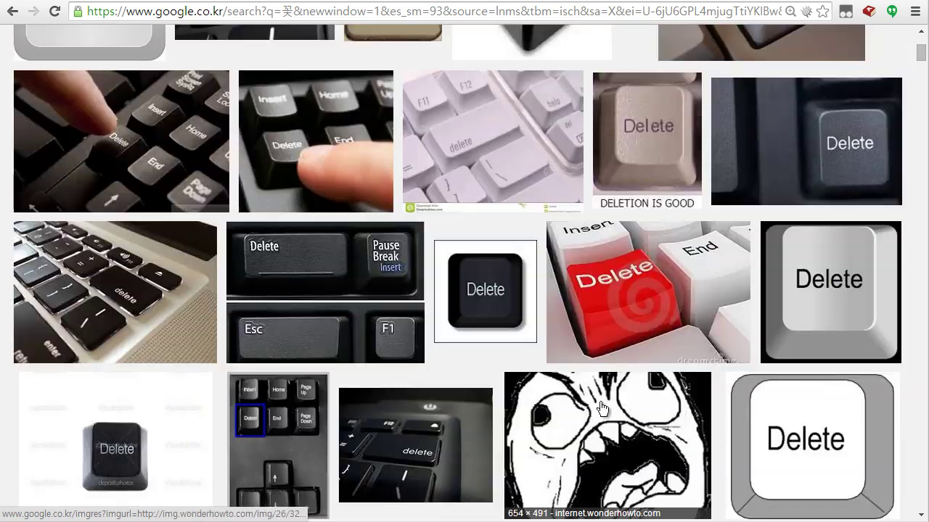
{"action": "scroll", "coordinate": [484, 398], "scroll_direction": "down", "scroll_amount": 3}
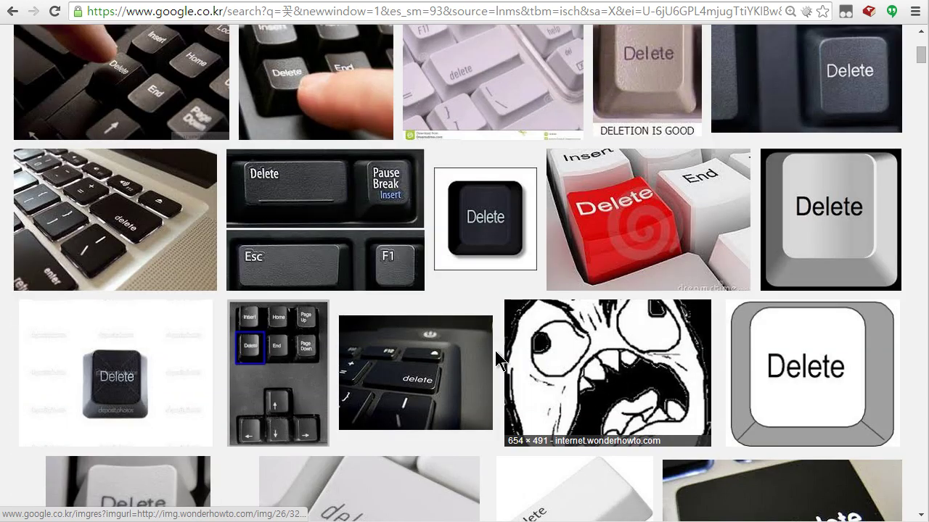
{"action": "scroll", "coordinate": [385, 352], "scroll_direction": "up", "scroll_amount": 4}
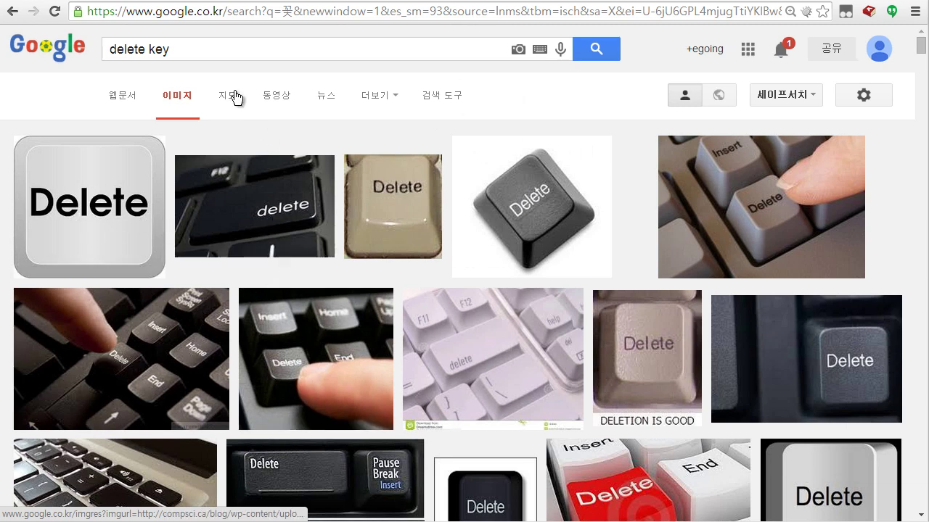
{"action": "left_click", "coordinate": [196, 1]}
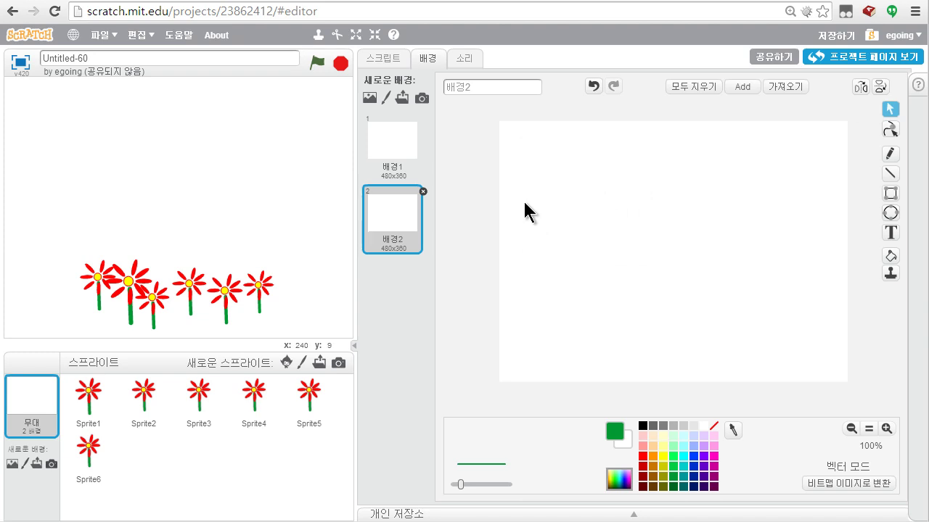
Draw a filled dark green rectangle across the full width of the backdrop, covering roughly its lower third
{"action": "left_click", "coordinate": [890, 193]}
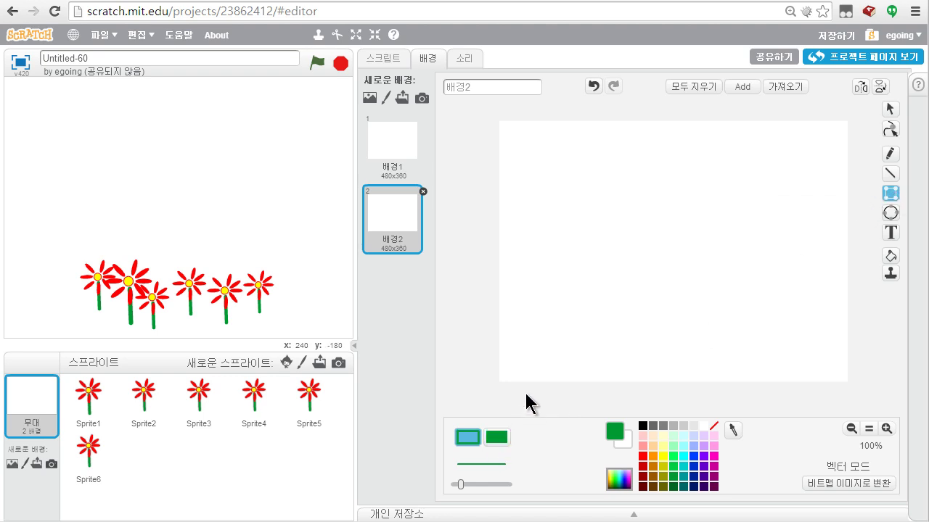
{"action": "left_click", "coordinate": [500, 441]}
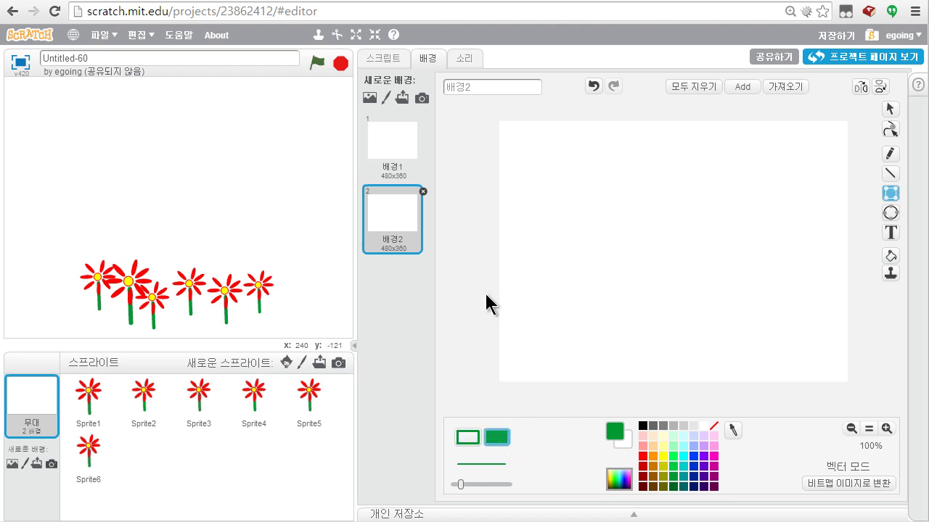
{"action": "left_click_drag", "start_coordinate": [499, 284], "coordinate": [879, 399]}
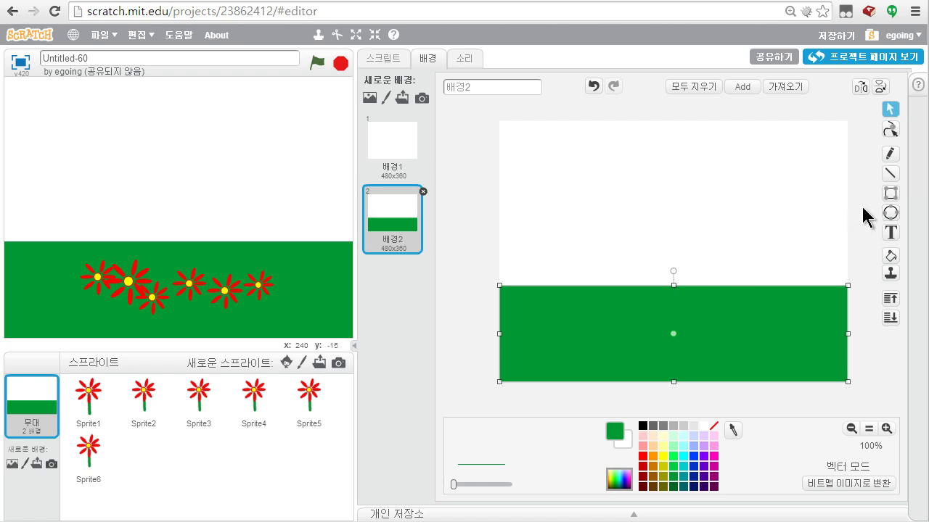
Add a point on the green rectangle's upper edge with the Reshape tool and pull it up into a hill peak
{"action": "left_click", "coordinate": [892, 130]}
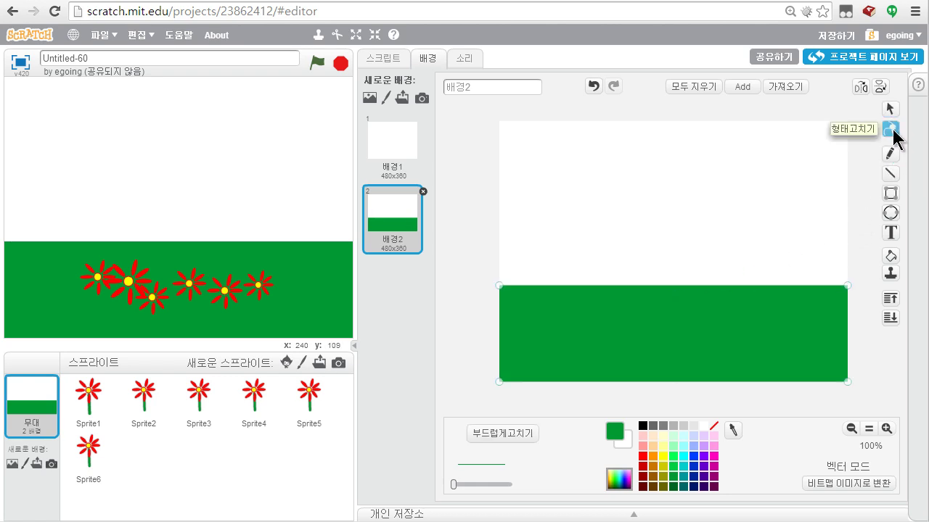
{"action": "left_click", "coordinate": [632, 288]}
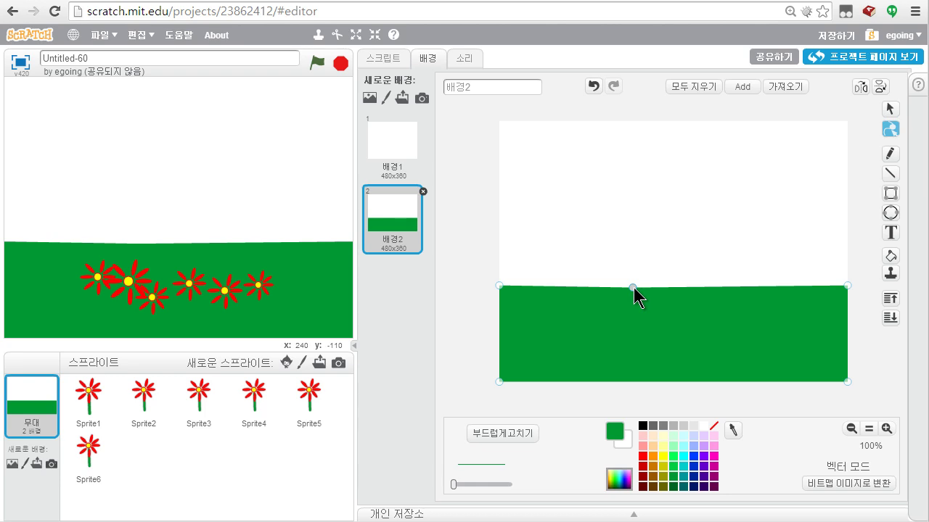
{"action": "left_click_drag", "start_coordinate": [633, 288], "coordinate": [635, 189]}
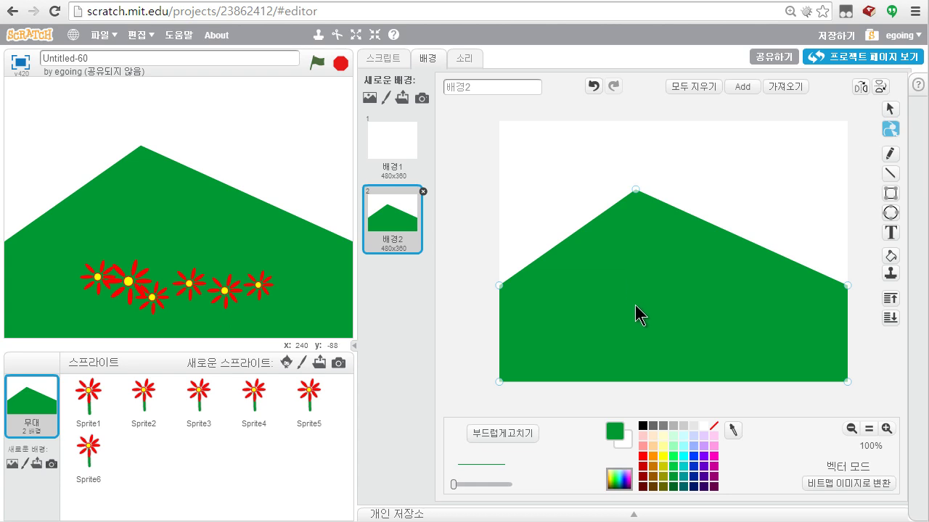
Fill the hill with a lighter green, and lower its peak and both upper corners with the Reshape tool
{"action": "left_click", "coordinate": [889, 256]}
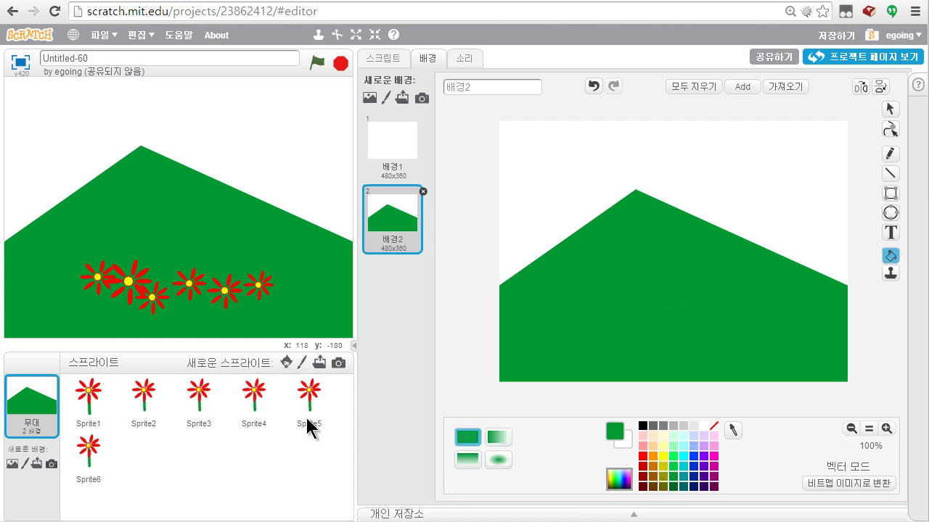
{"action": "left_click", "coordinate": [675, 465]}
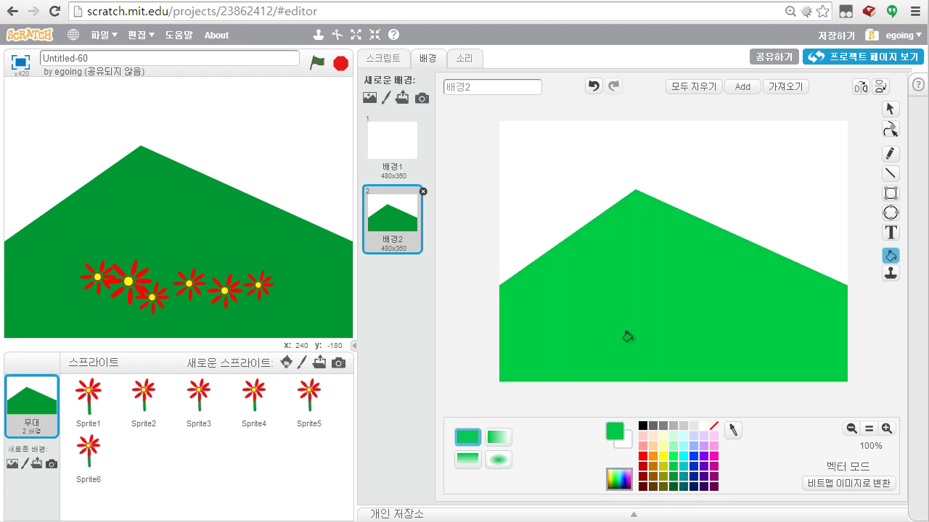
{"action": "left_click", "coordinate": [624, 338]}
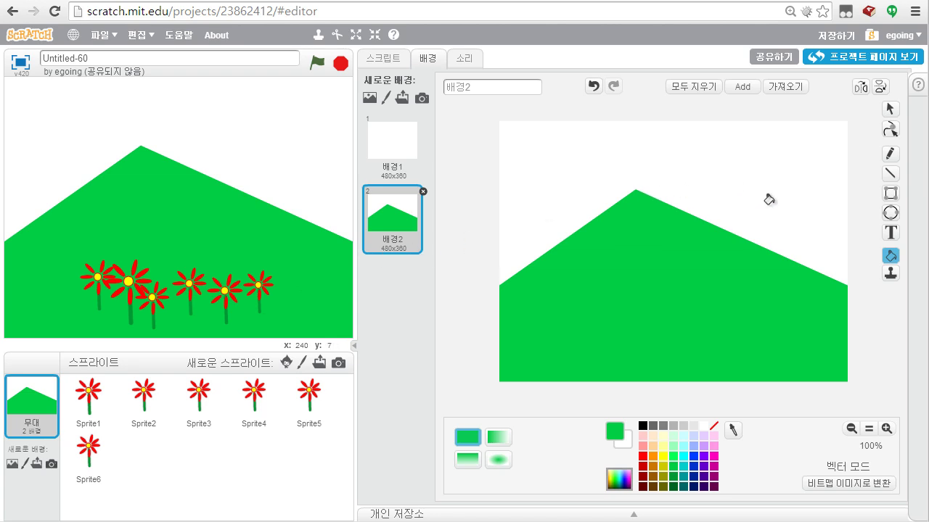
{"action": "key", "text": "ctrl+z"}
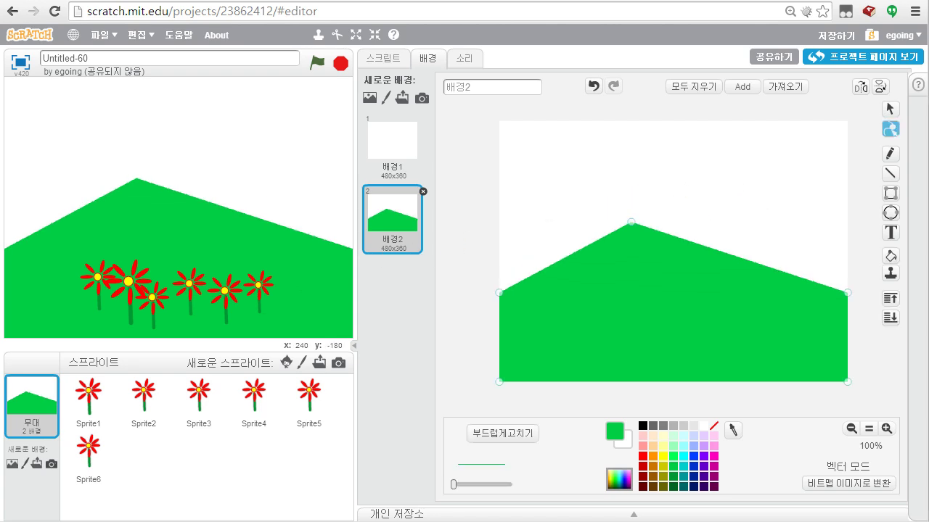